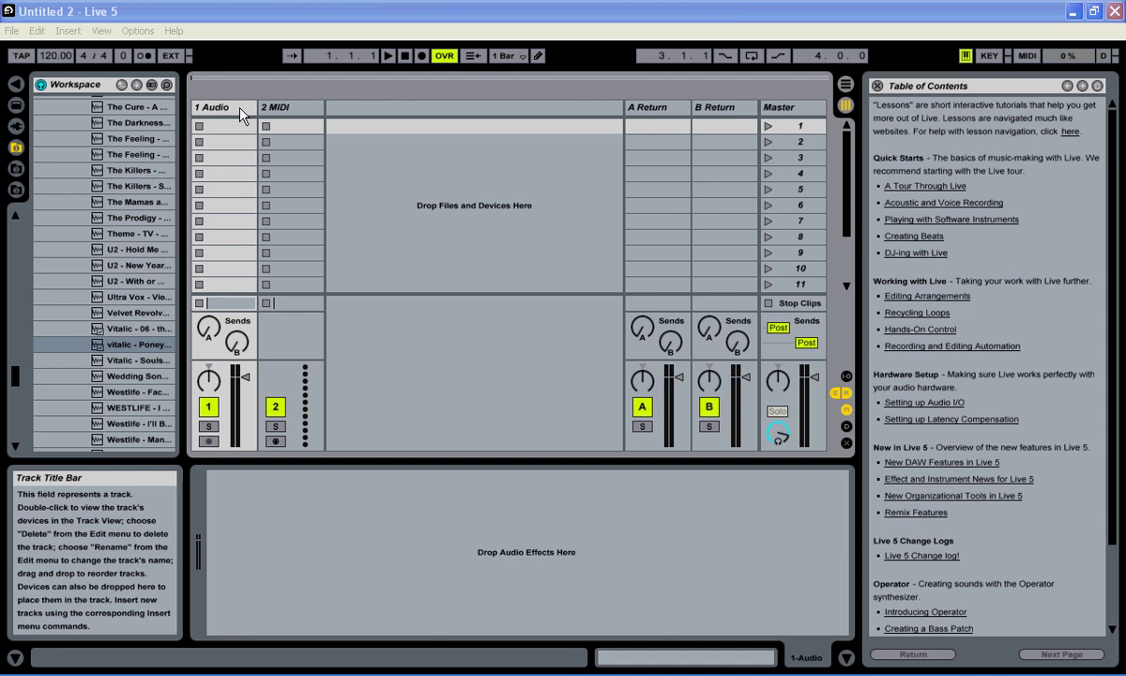
Insert two additional audio tracks after the 1 Audio track
right_click(242, 113)
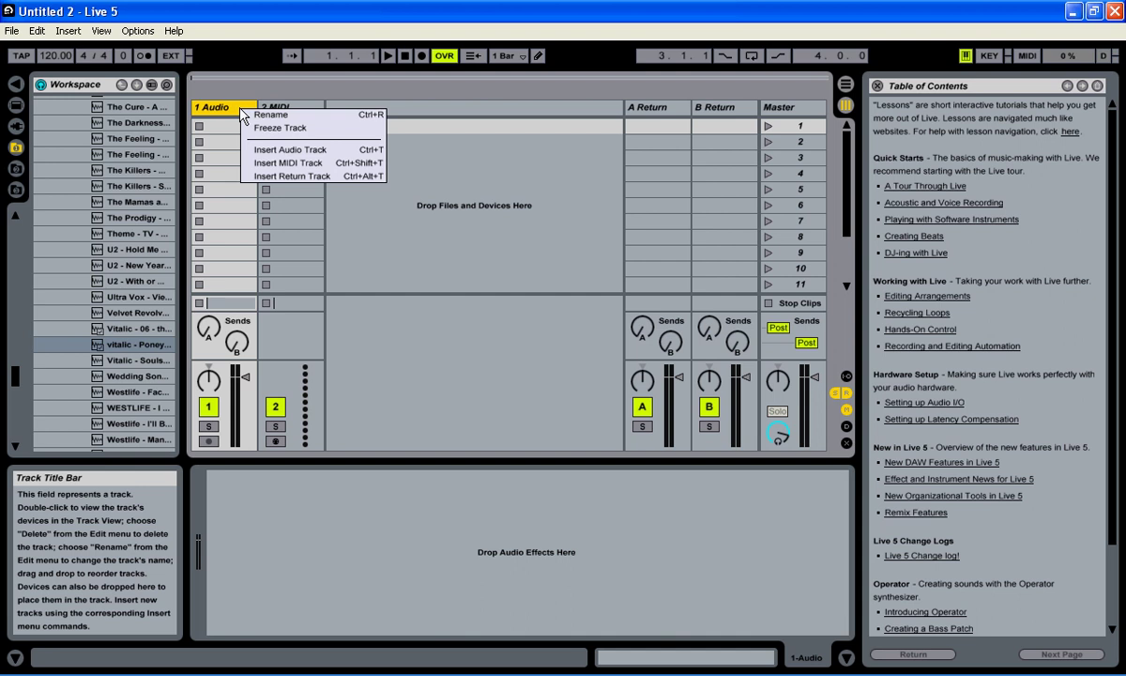
left_click(287, 150)
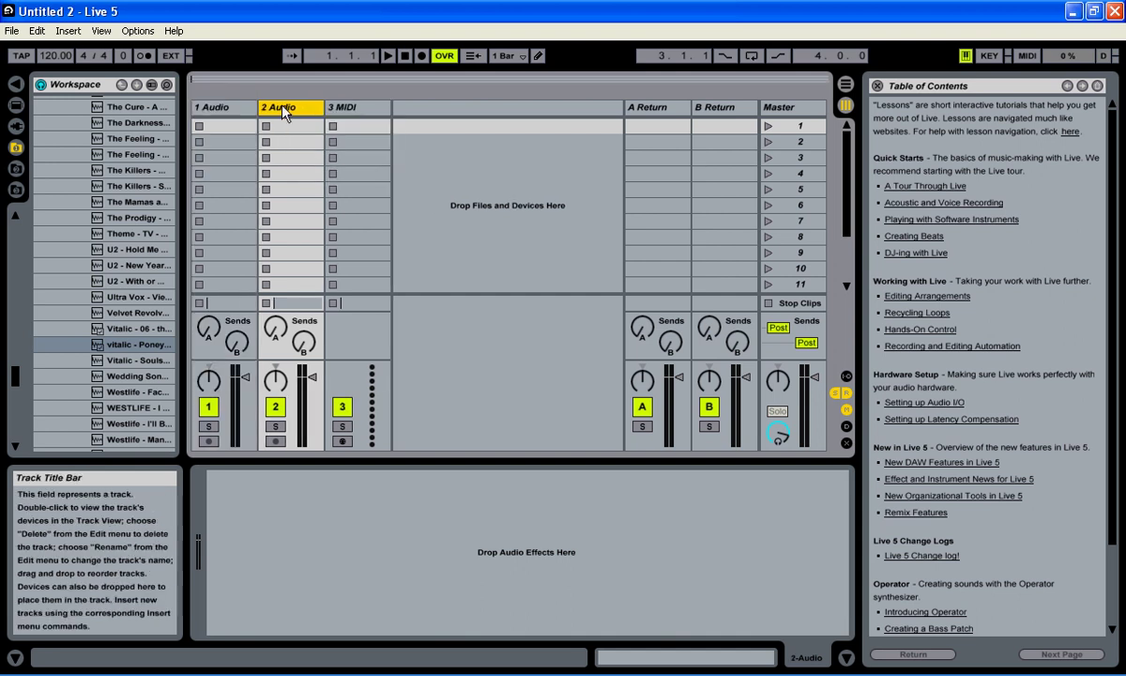
right_click(282, 108)
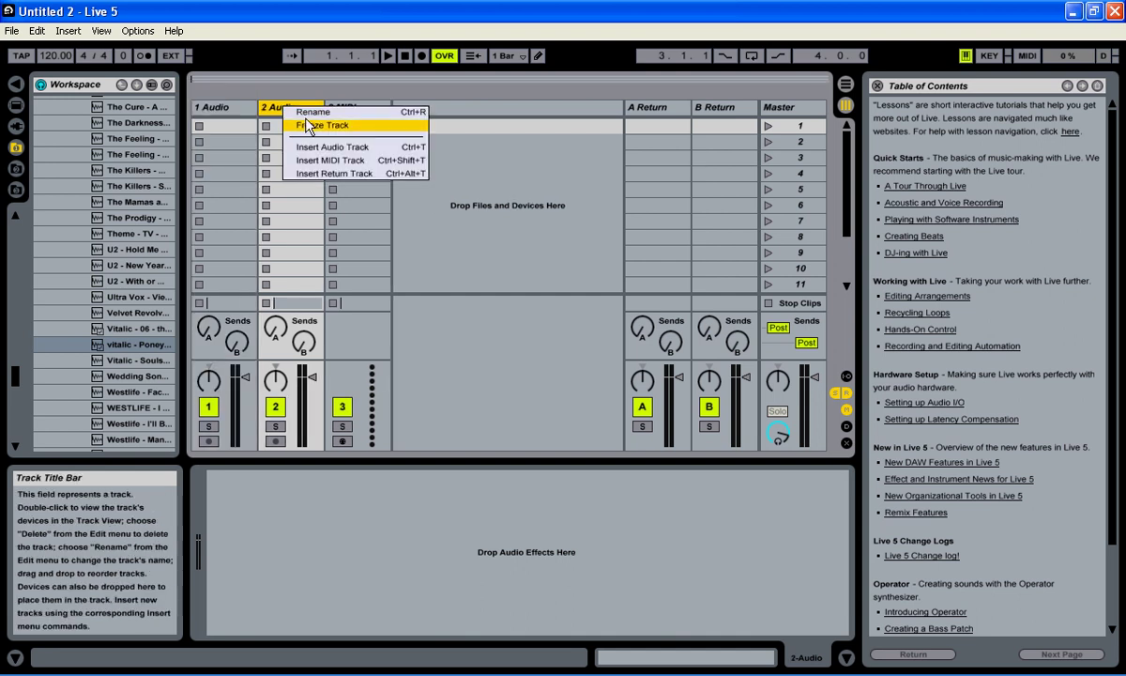
left_click(349, 147)
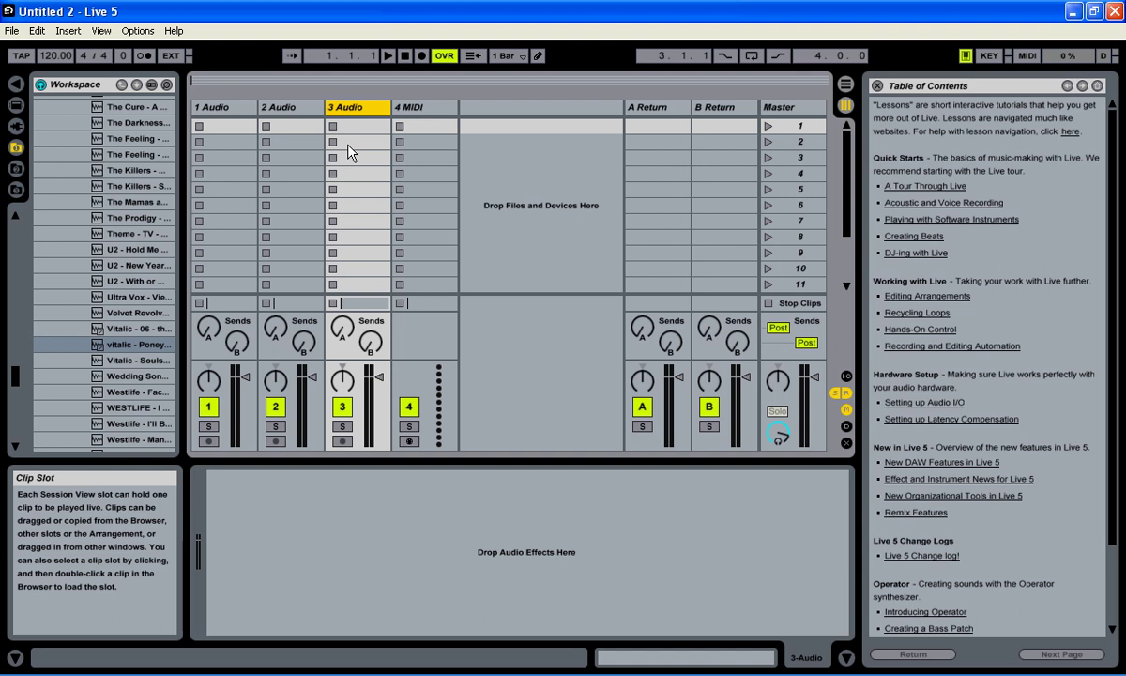
Switch to the Arrangement View and place the Prodigy - Smack My Bitch Up2 file at the start of the 1 Audio track
key("Tab")
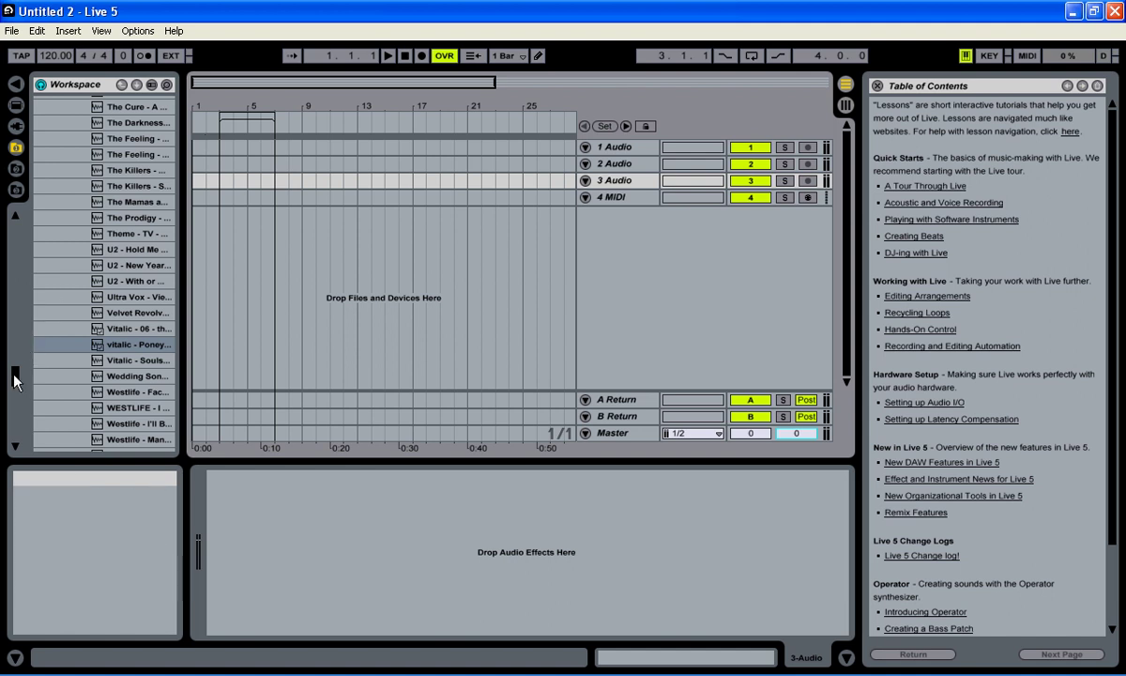
left_click_drag(15, 380, 17, 406)
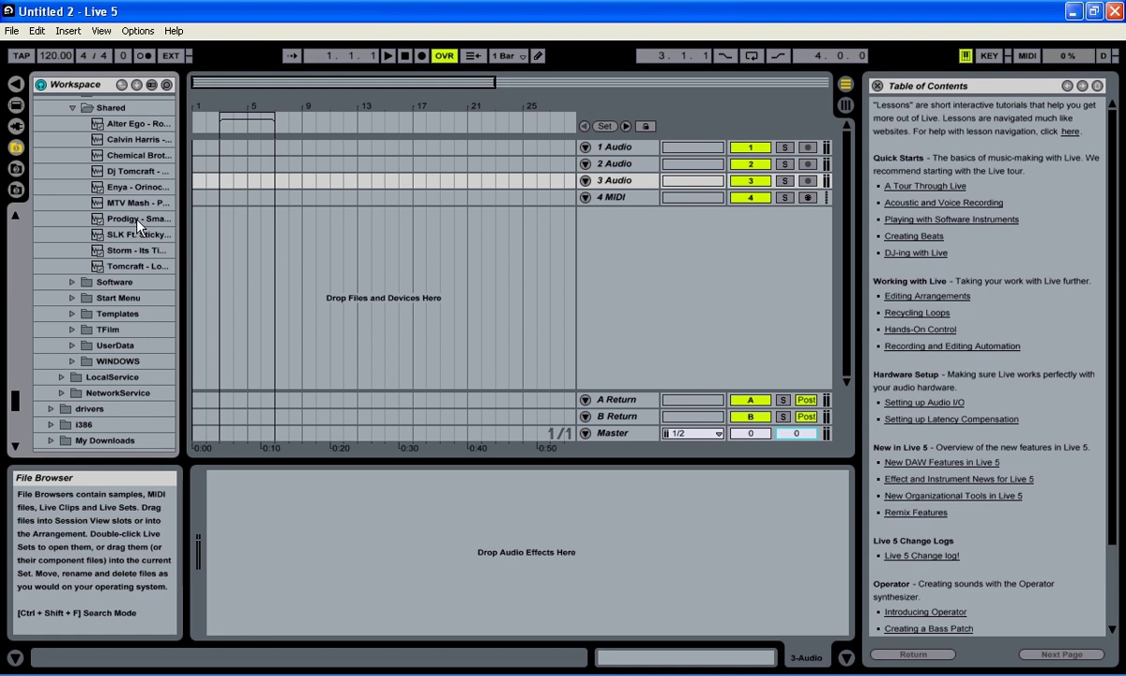
left_click_drag(137, 219, 196, 149)
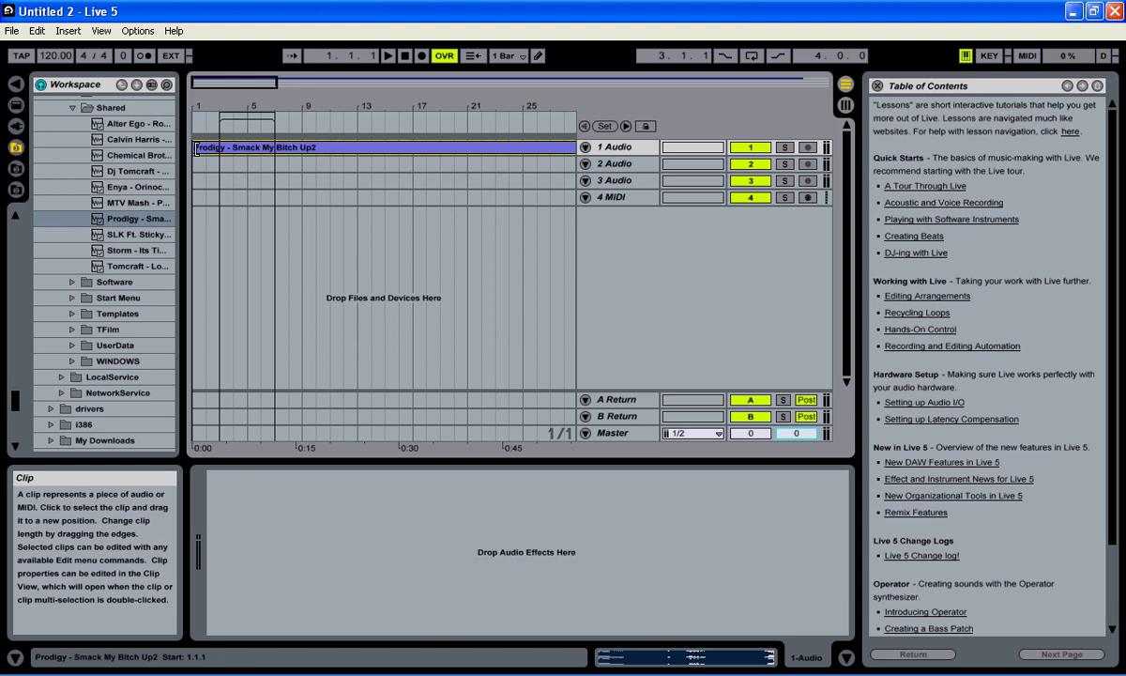
Place the Enya - Orinoco Flow file from the Shared folder at the start of the 2 Audio track
left_click(133, 190)
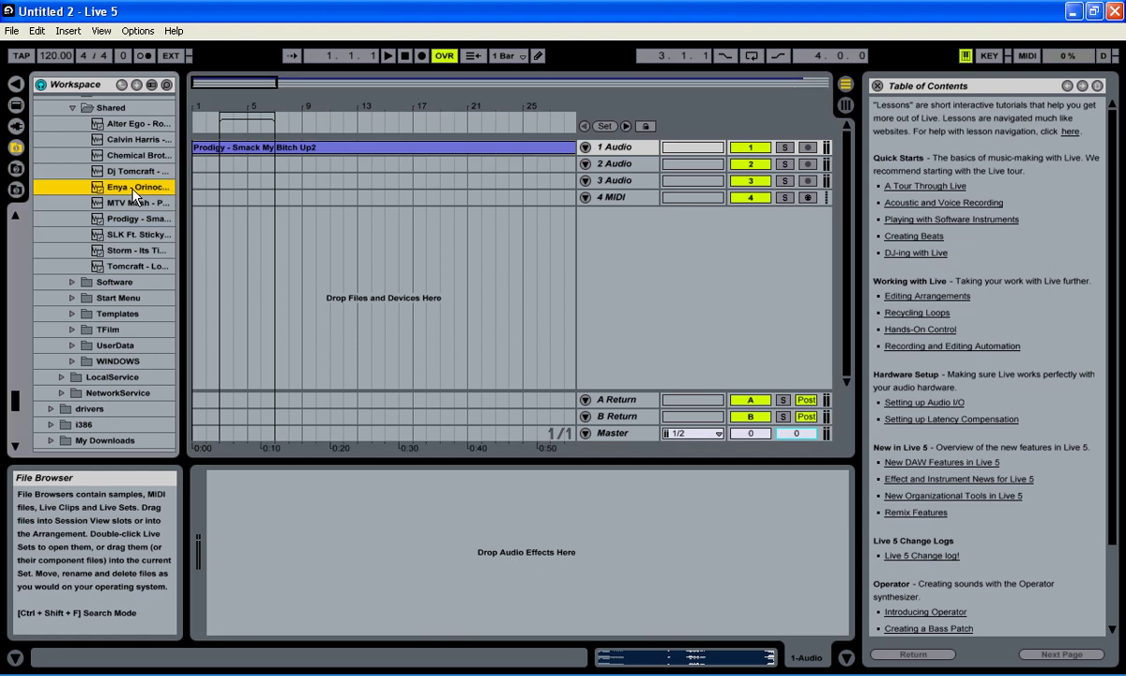
left_click_drag(136, 192, 207, 172)
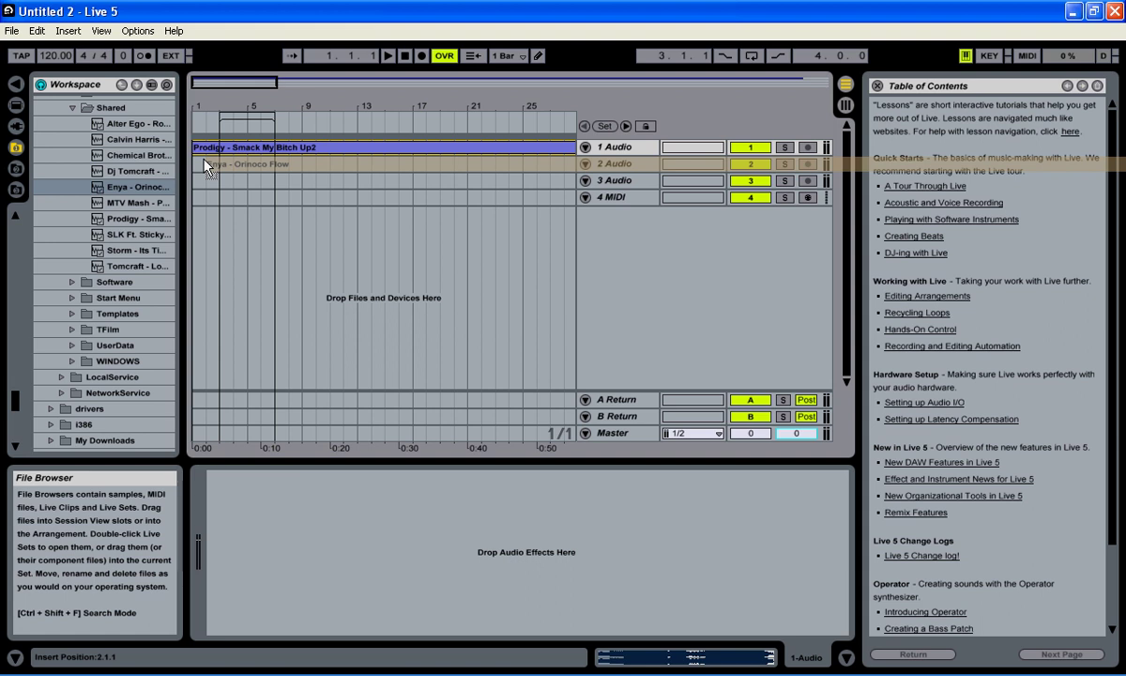
left_click_drag(206, 166, 195, 161)
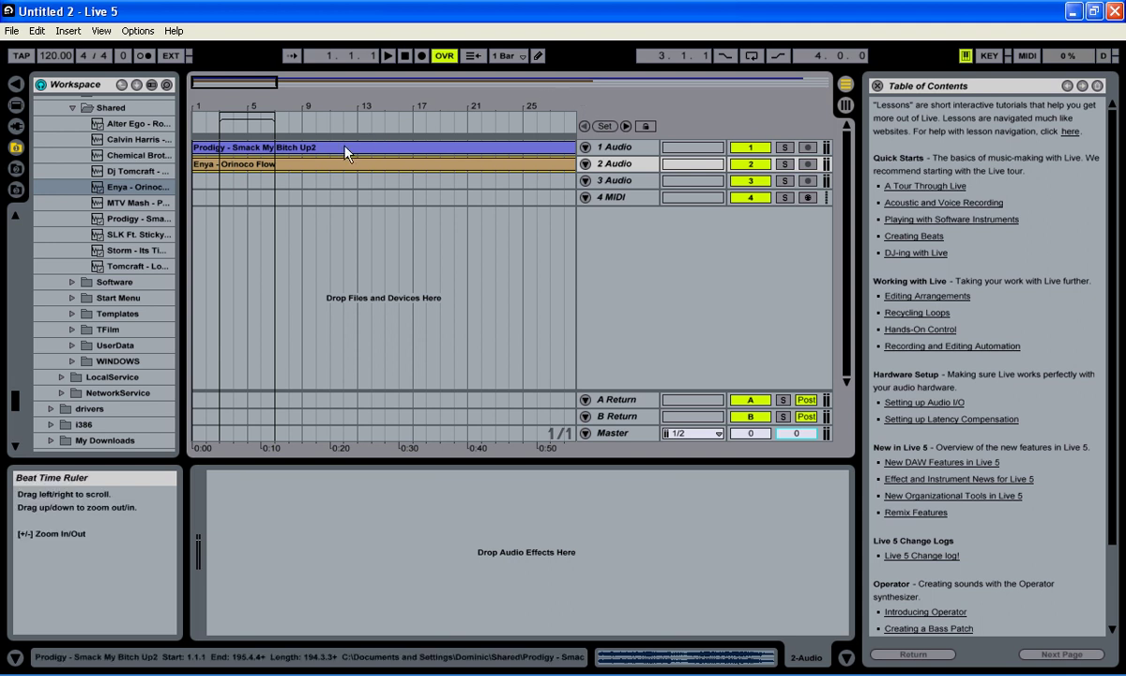
Enlarge the 1 Audio and 2 Audio tracks so that both clips' waveforms are displayed at equal height
left_click(581, 153)
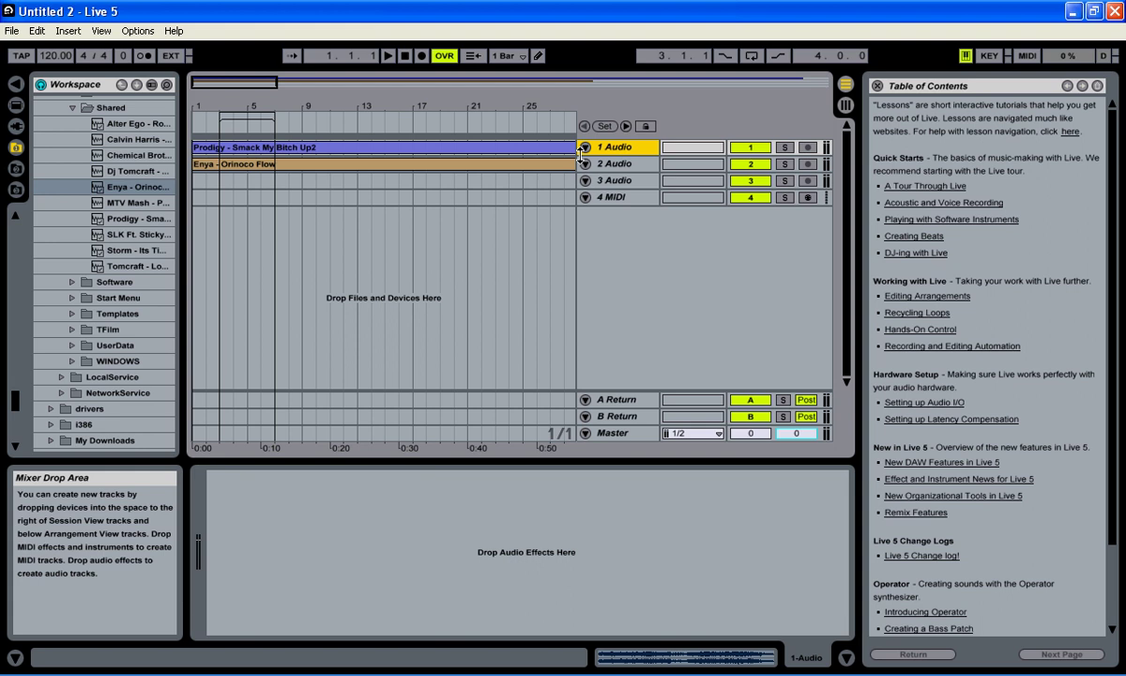
left_click_drag(581, 153, 581, 234)
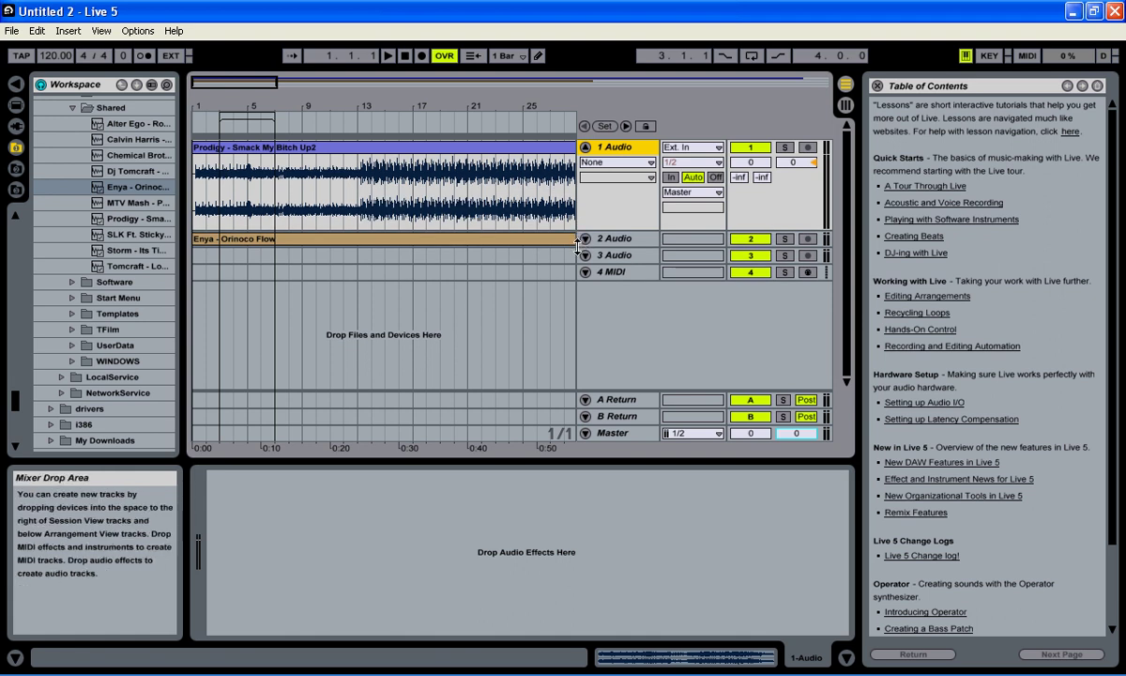
left_click(578, 246)
left_click_drag(578, 242, 579, 322)
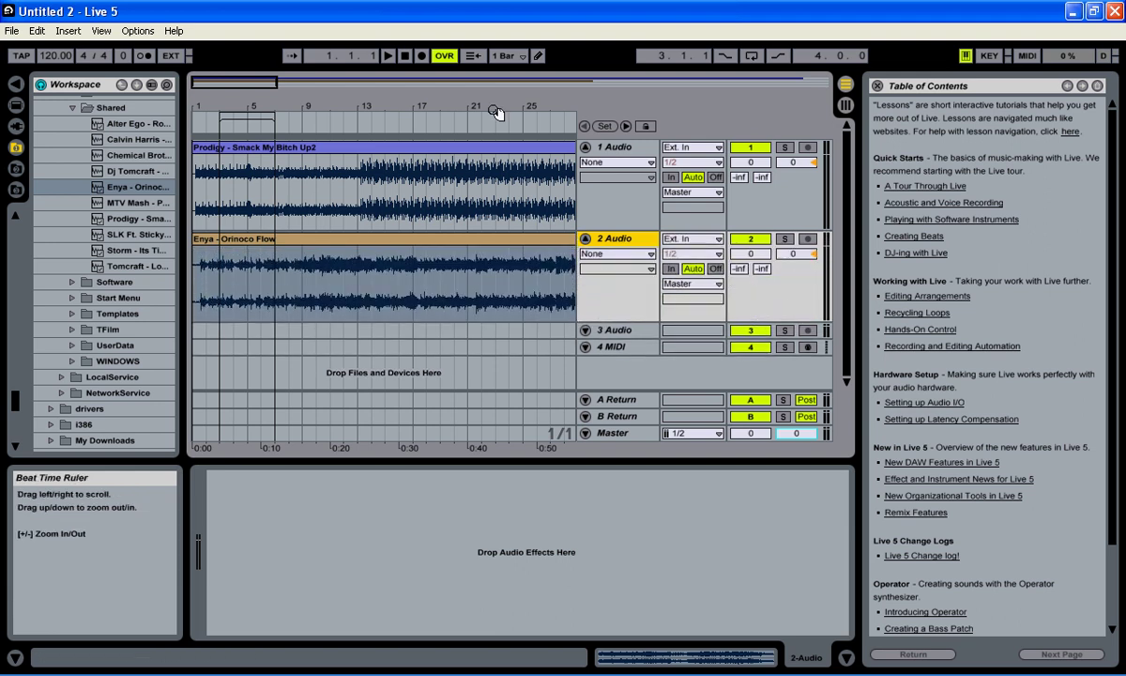
Play both clips together twice to hear how their beats line up, stopping playback each time
left_click(387, 56)
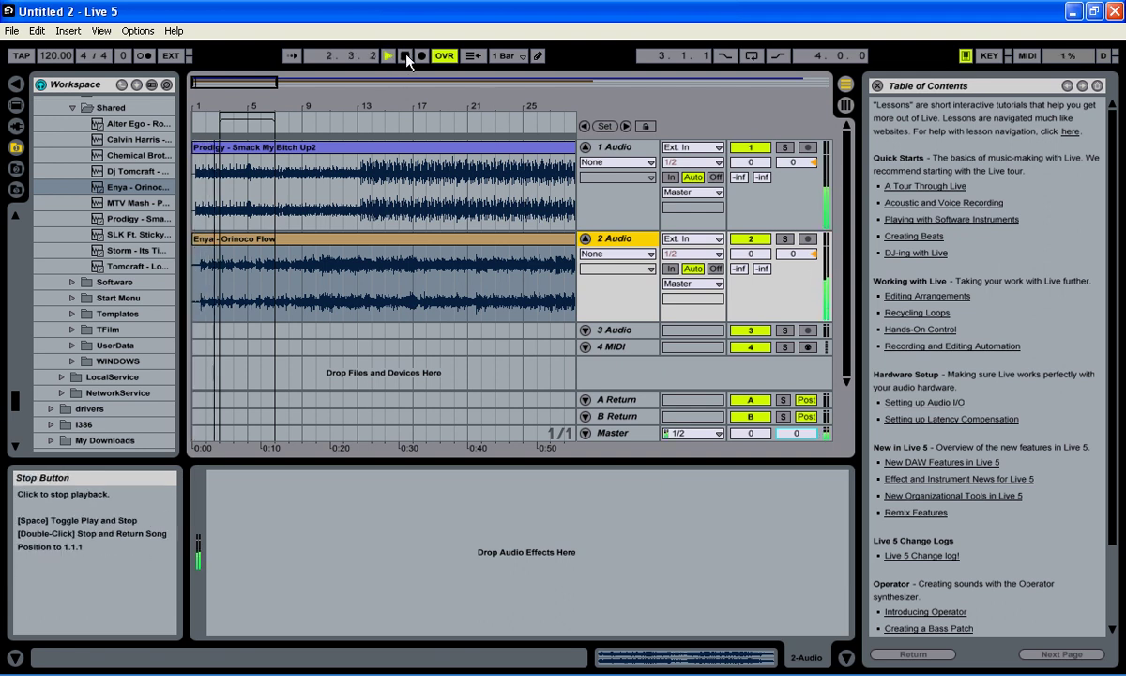
left_click(406, 56)
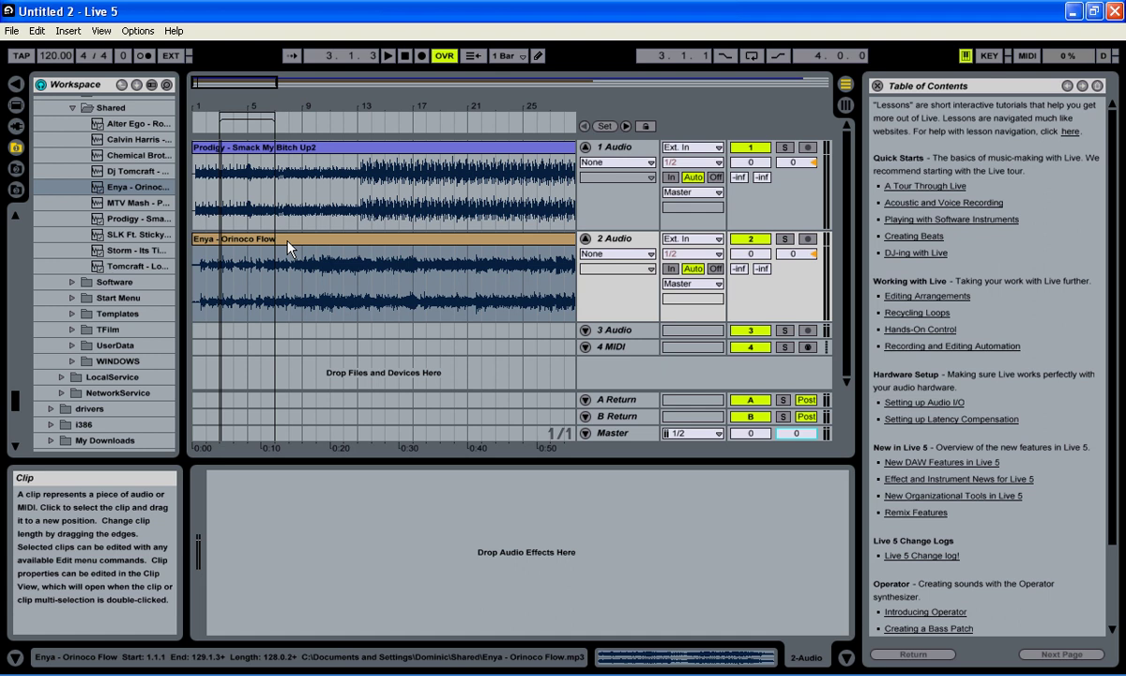
left_click(387, 56)
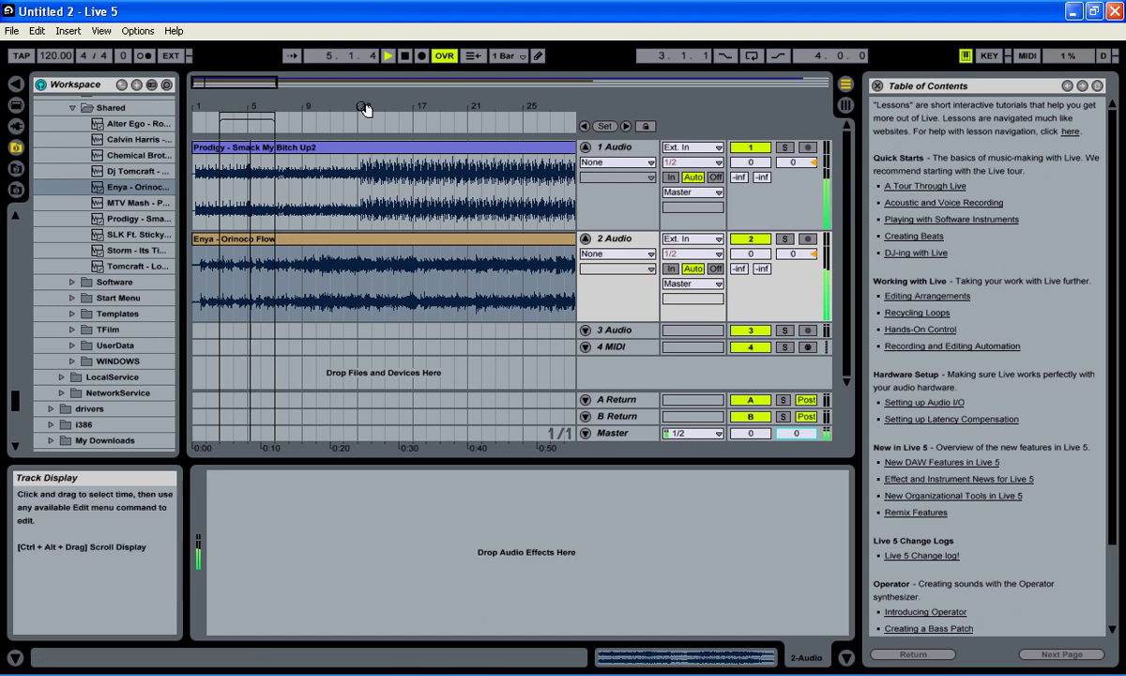
left_click(407, 55)
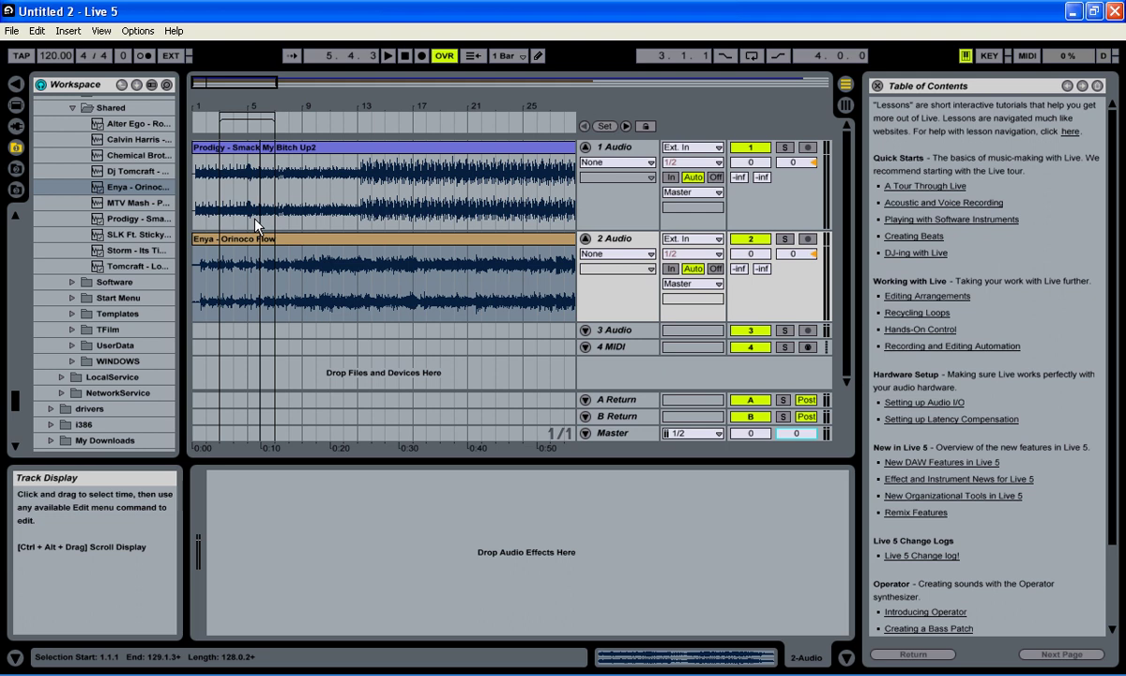
Open the Enya - Orinoco Flow clip's sample settings and review the available warp modes, keeping Beats
double_click(251, 245)
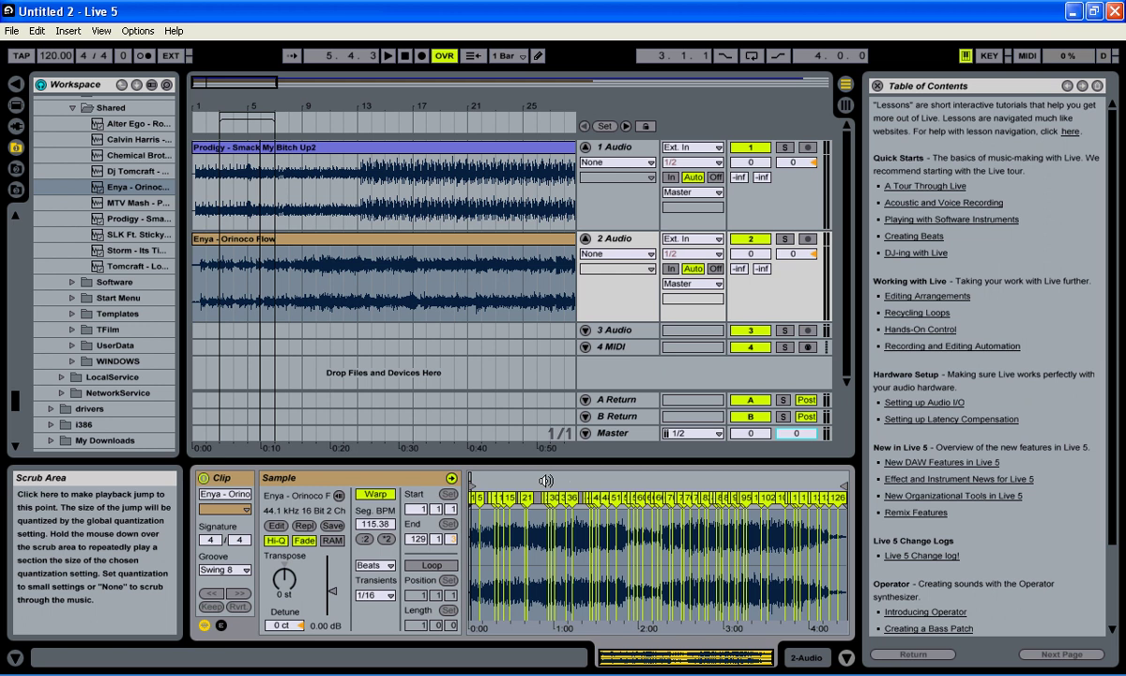
left_click(391, 566)
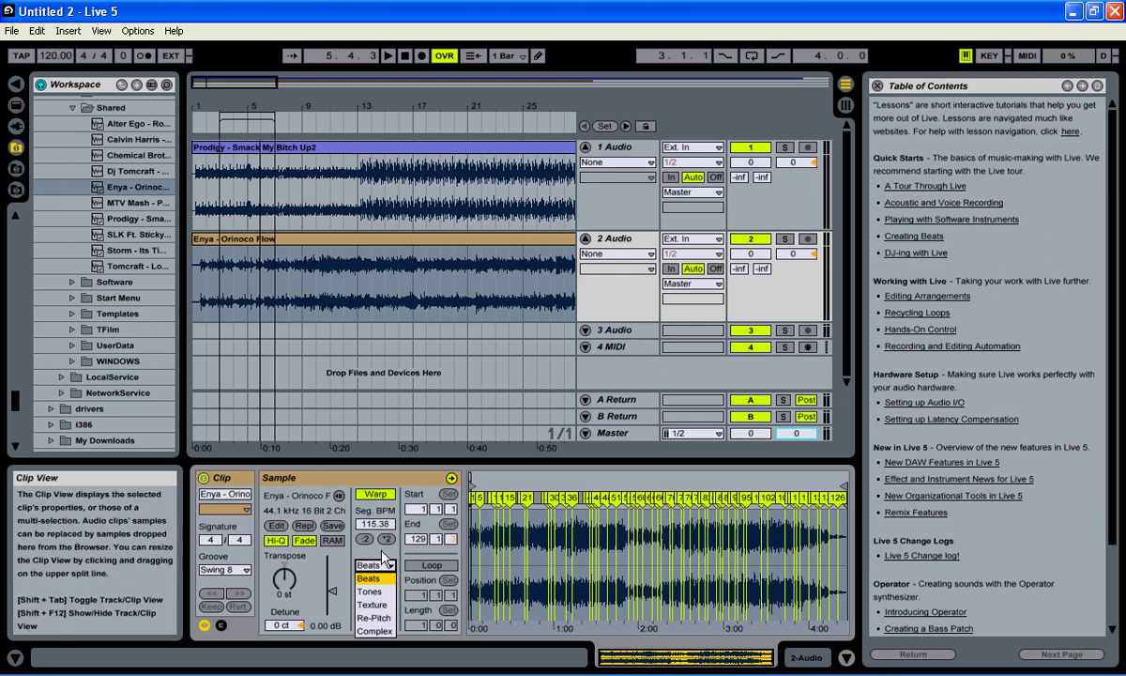
left_click(384, 562)
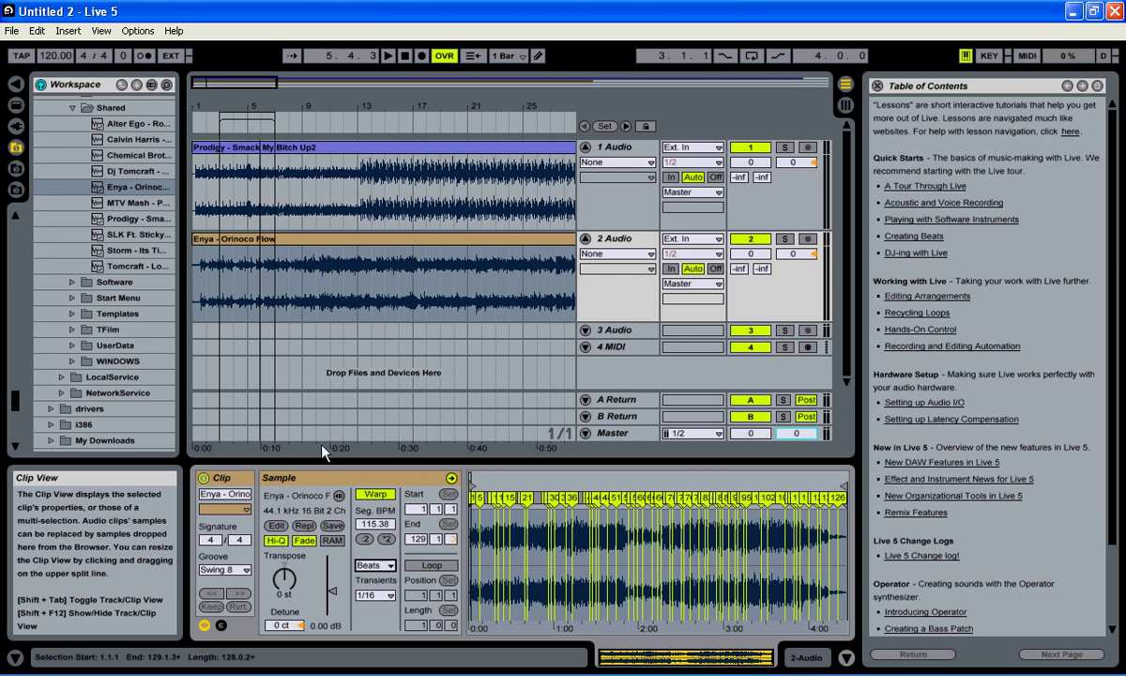
Move the Enya - Orinoco Flow clip so it starts at bar 5, and play the mix briefly from there
left_click(243, 241)
left_click_drag(243, 242, 305, 249)
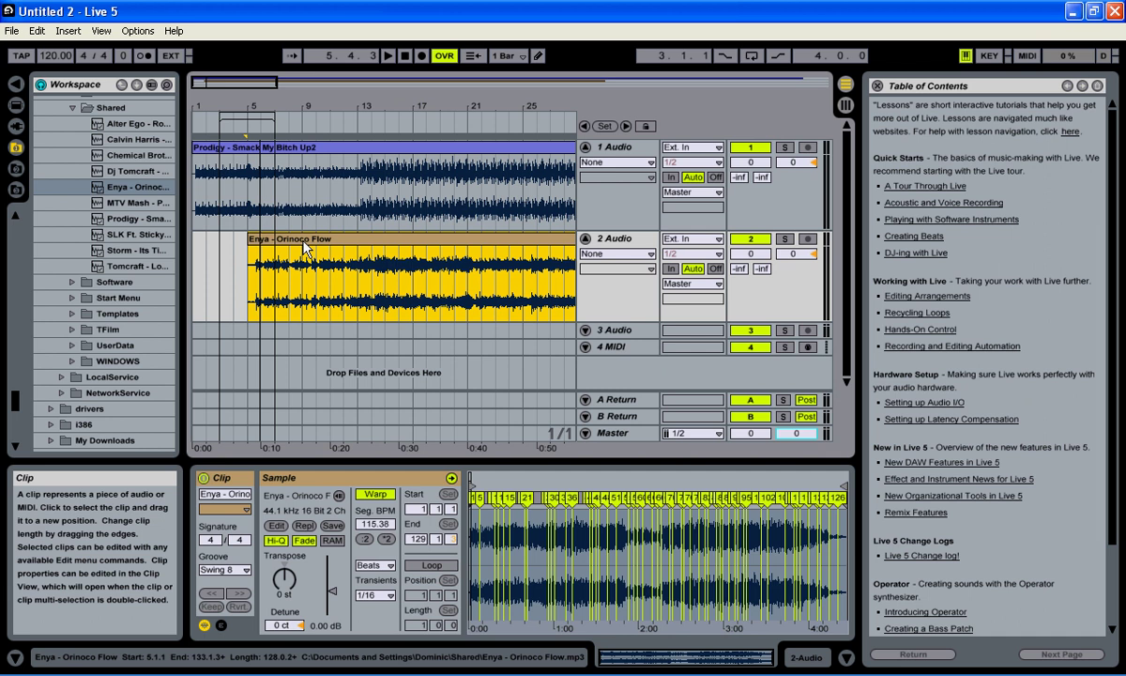
left_click(389, 58)
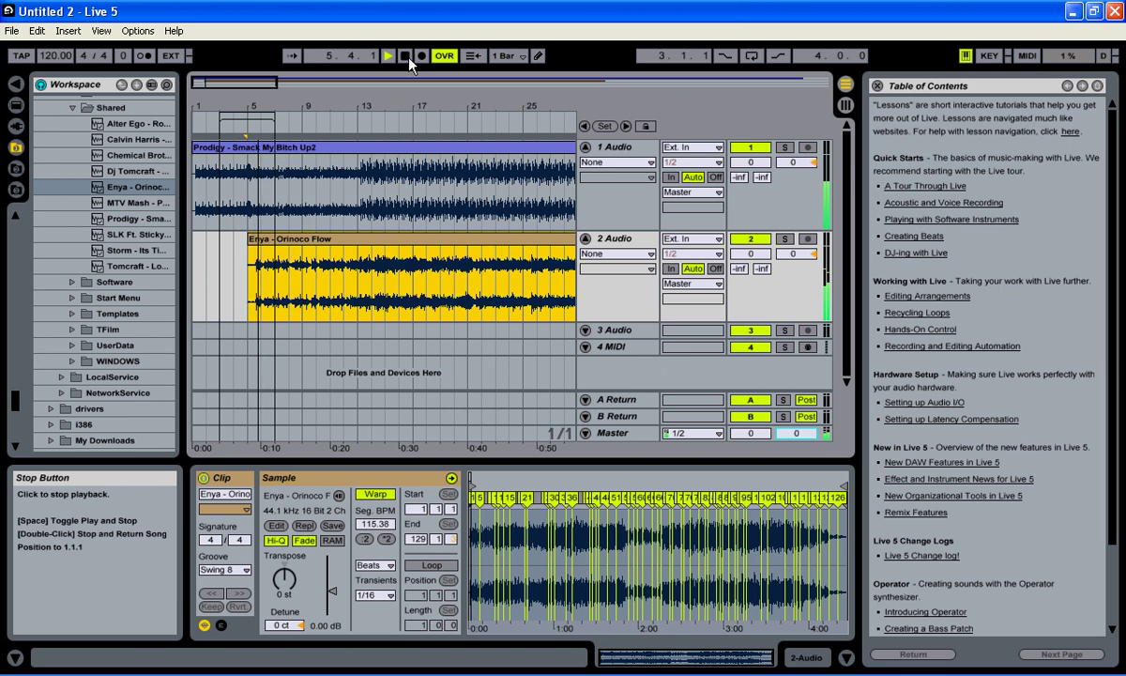
left_click(408, 58)
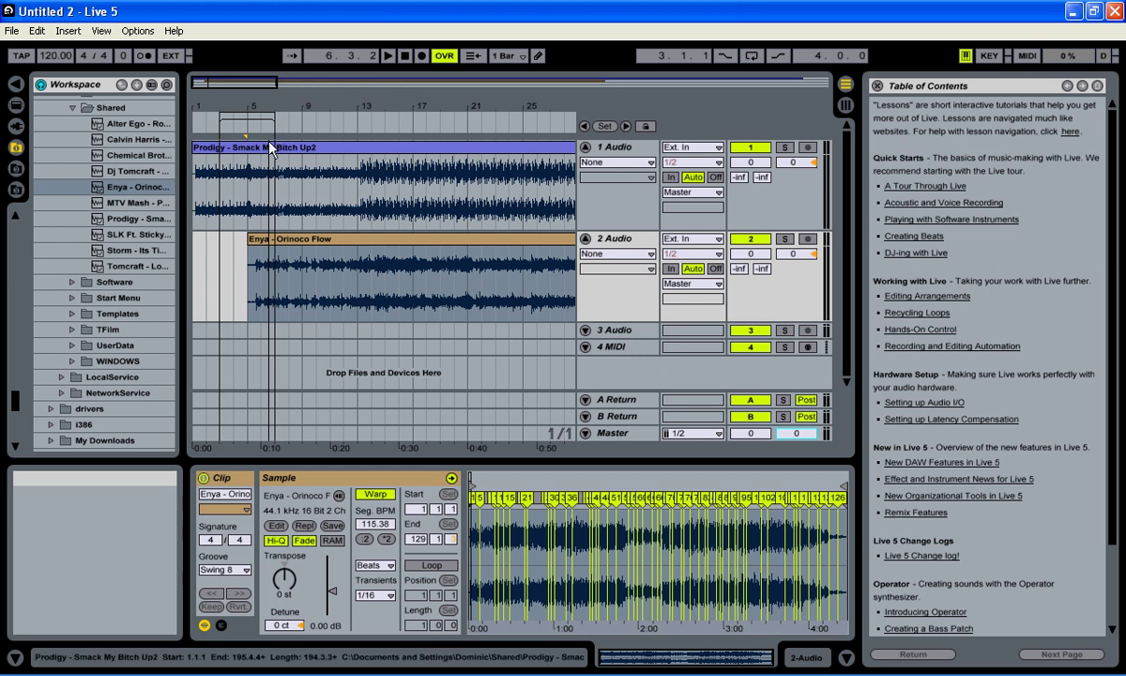
Compare the segment BPM of the Prodigy and Enya clips and set the project tempo to 138 BPM
left_click(295, 150)
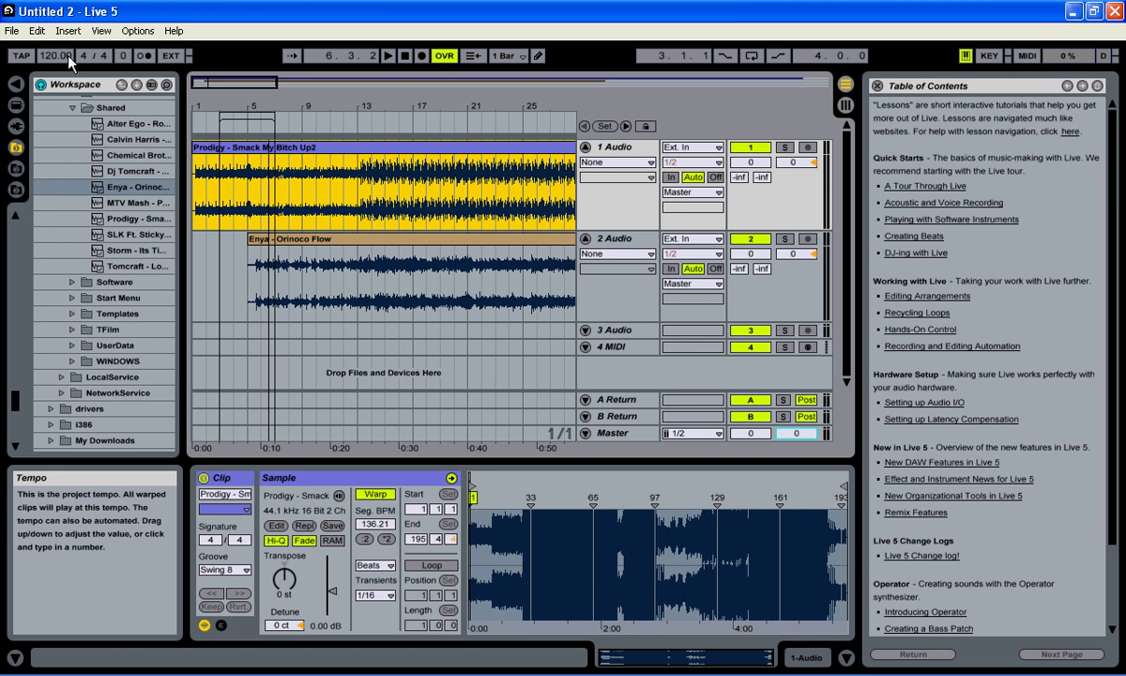
left_click(343, 240)
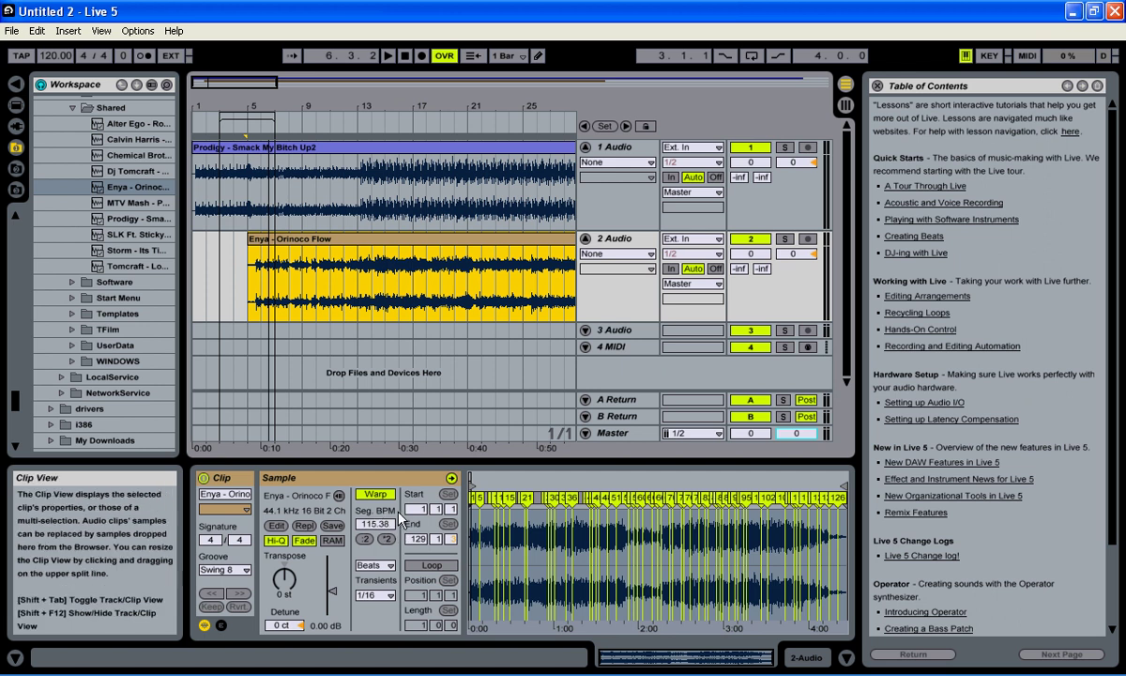
left_click(54, 56)
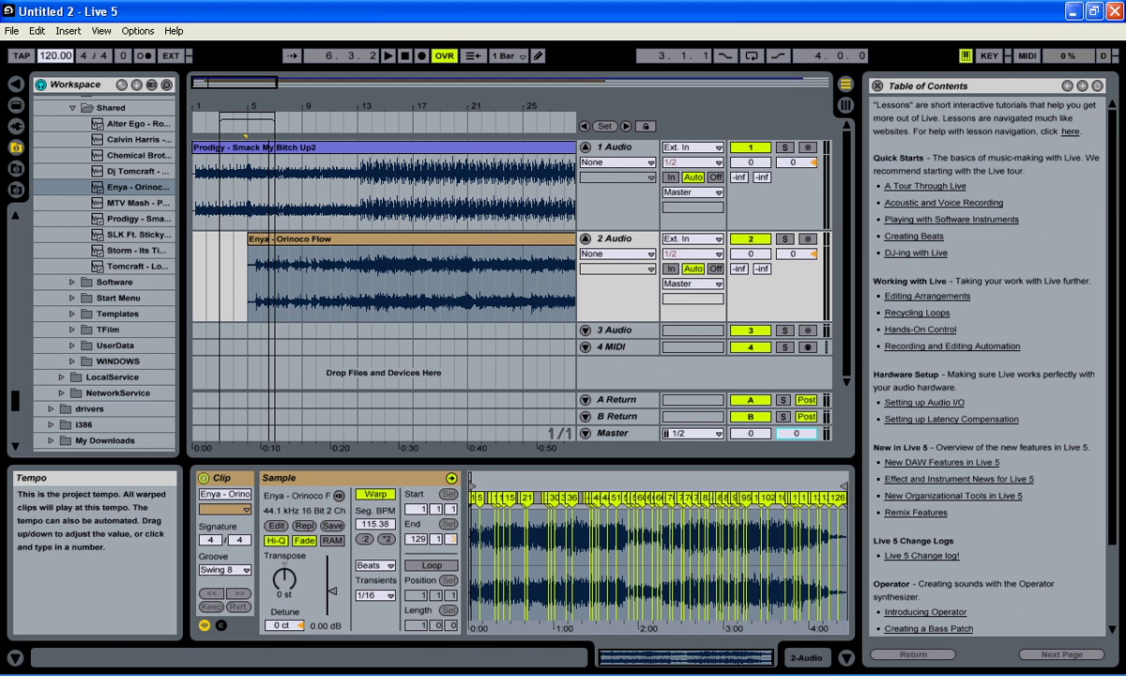
key("Up")
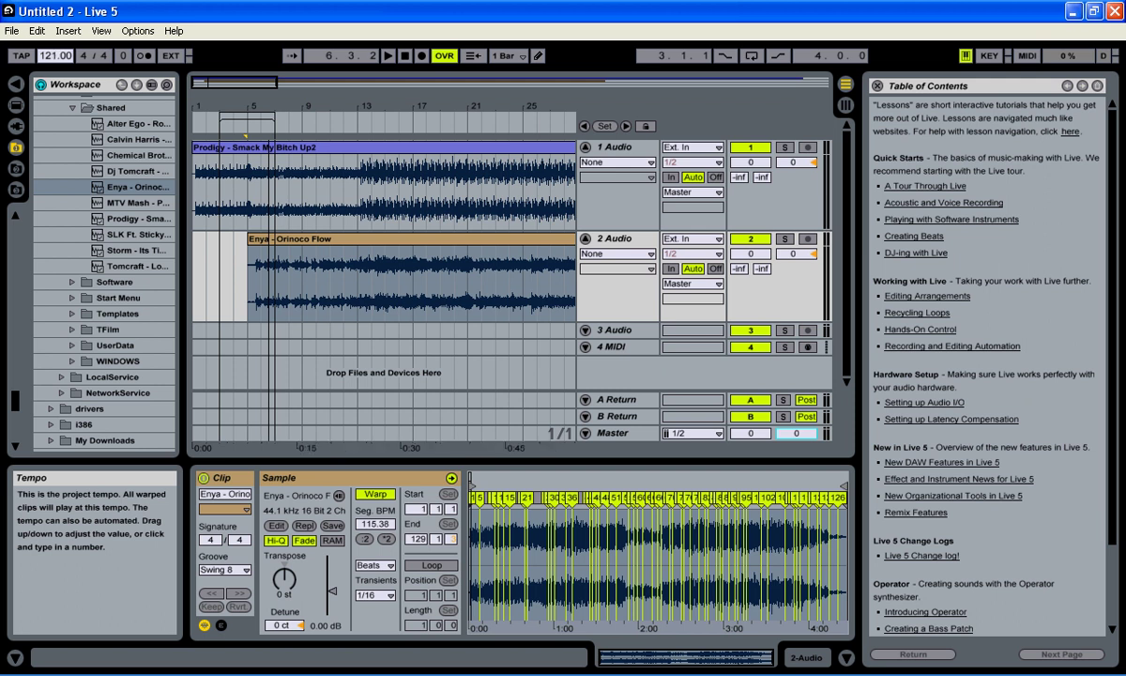
key("Up")
key("Up")
key("Up")
key("Up")
key("Up")
key("Up")
key("Up")
key("Up")
key("Up")
key("Up")
key("Up")
key("Up")
key("Up")
key("Up")
key("Up")
key("Up")
key("Up")
key("Up")
key("Up")
key("Up")
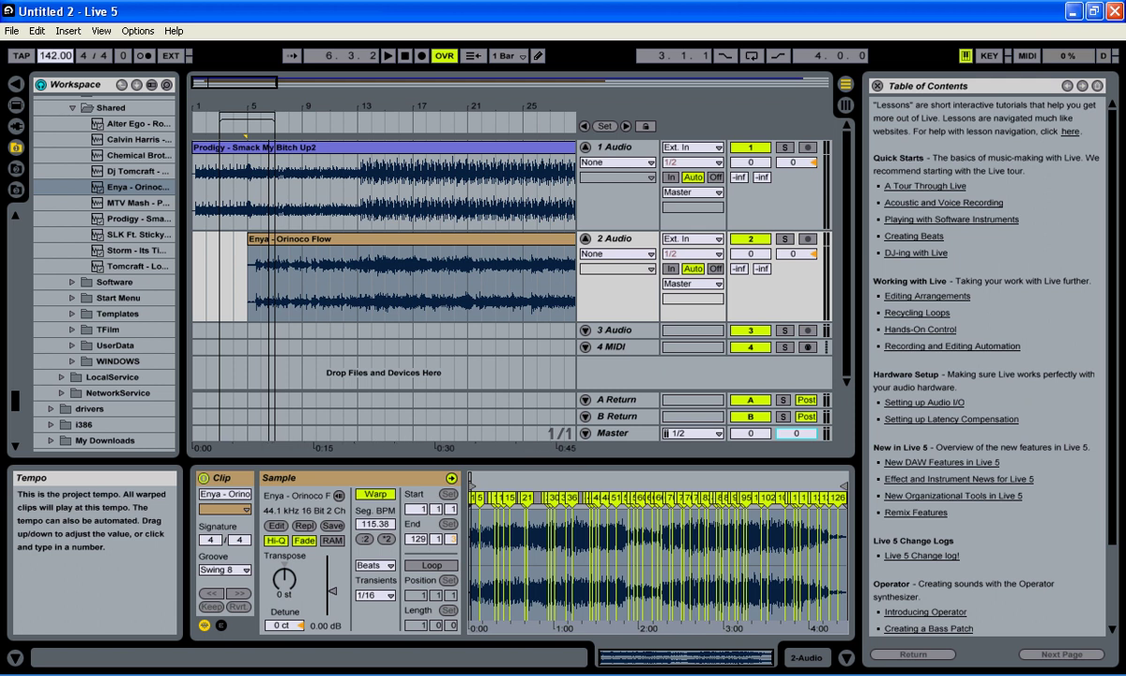
key("Down")
key("Down")
key("Down")
key("Down")
key("Up")
Return the song position to the start and play the arrangement at the new tempo, then stop playback
double_click(406, 56)
left_click(387, 56)
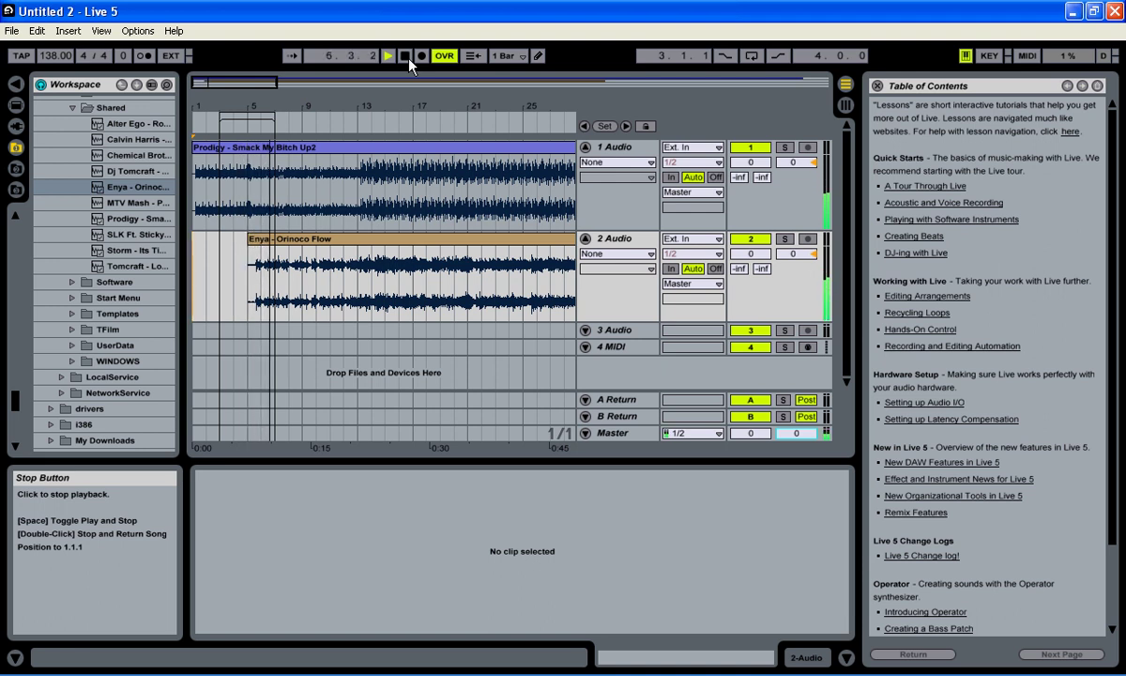
left_click(410, 59)
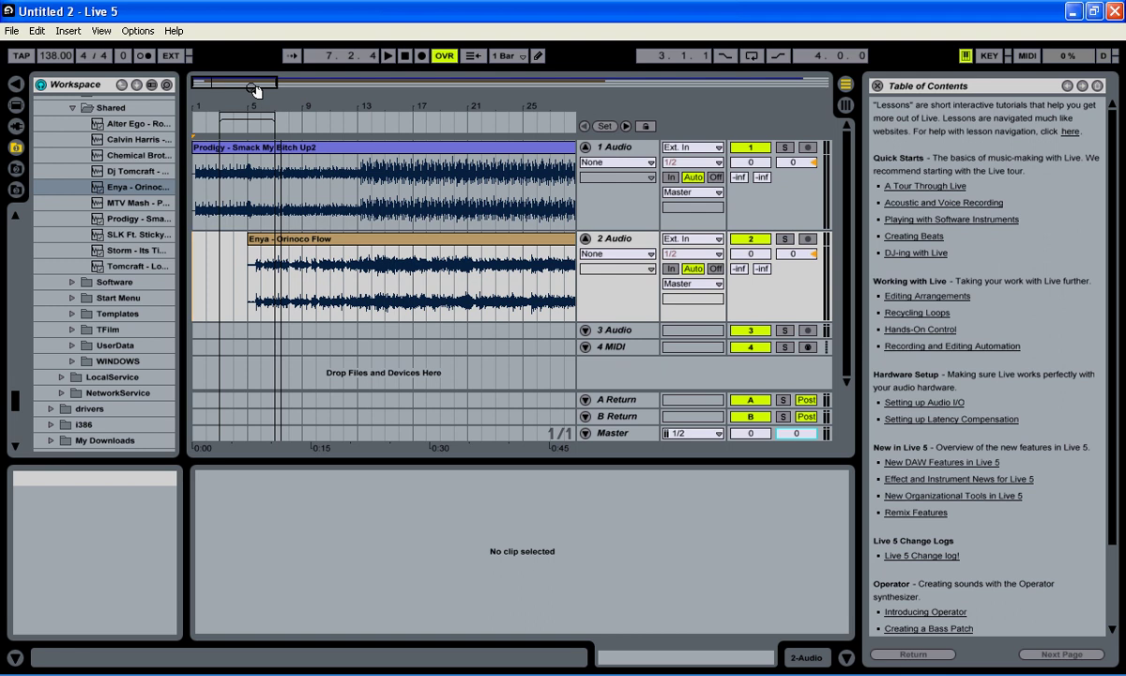
Zoom the arrangement in on bars 4 to 10, around the start of the Enya - Orinoco Flow clip
left_click(455, 188)
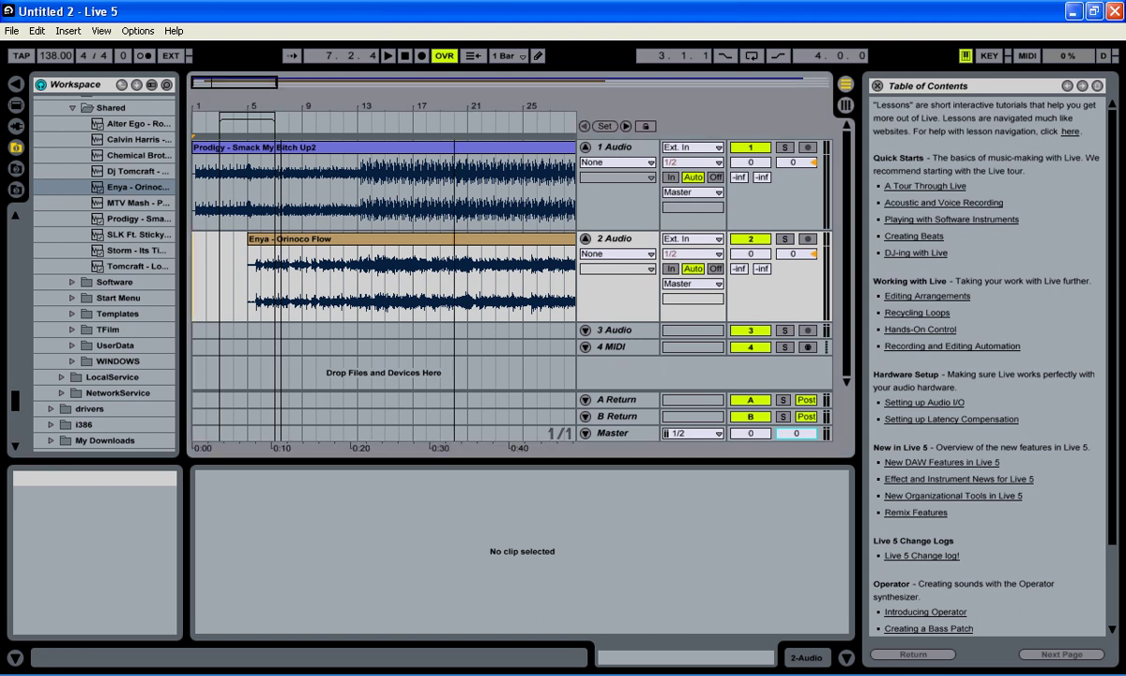
key("plus")
key("plus")
key("plus")
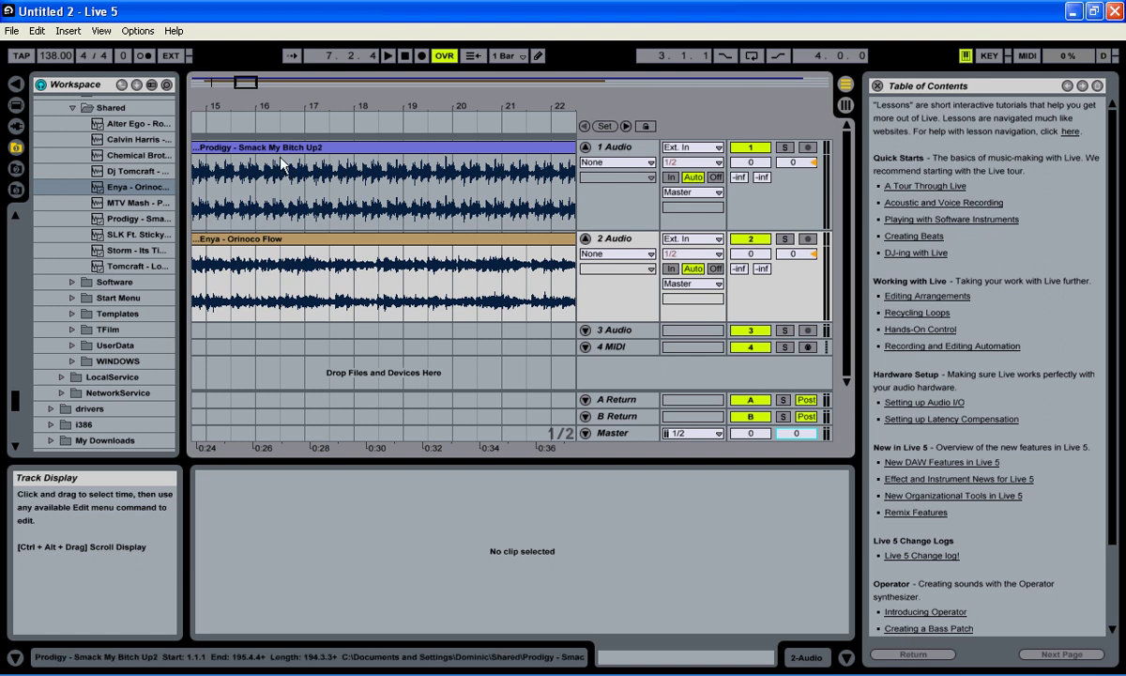
left_click_drag(250, 86, 204, 96)
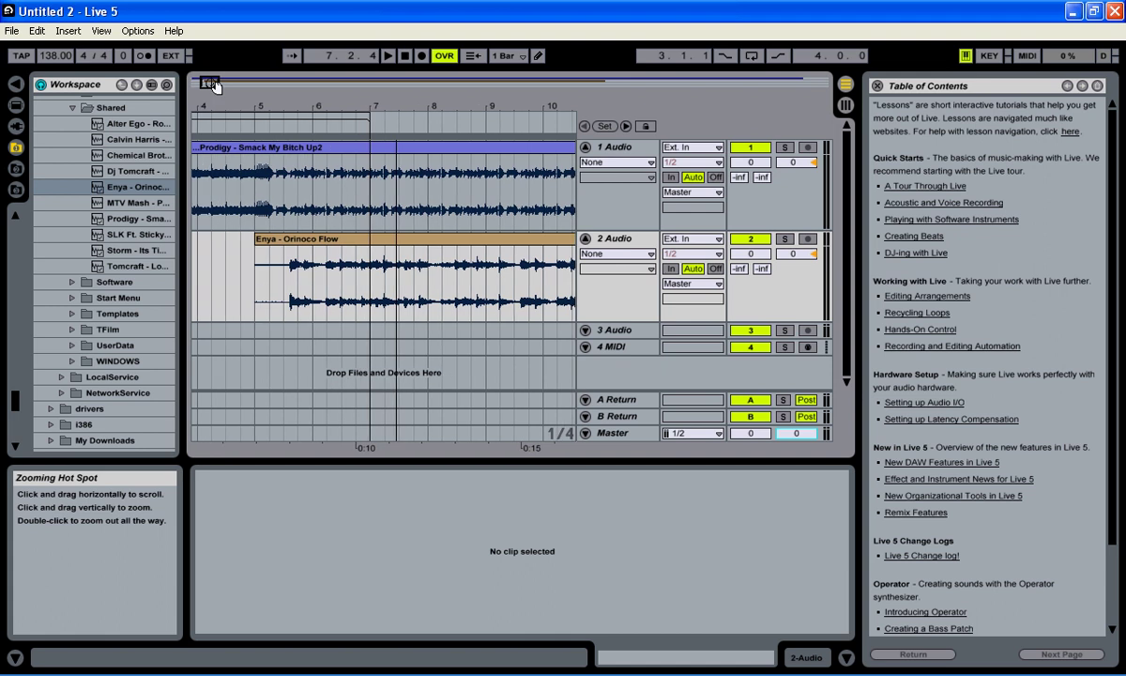